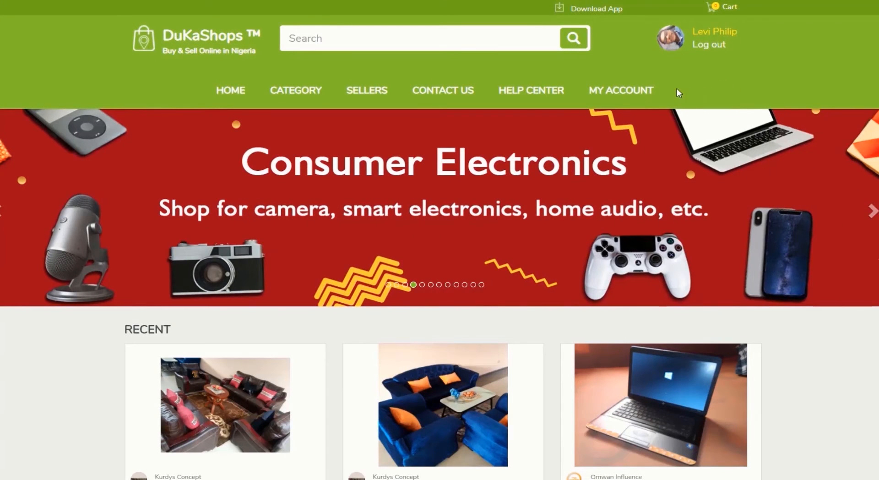
Go to My Account > My Products and start a New Product listing.
mouse_move(632, 99)
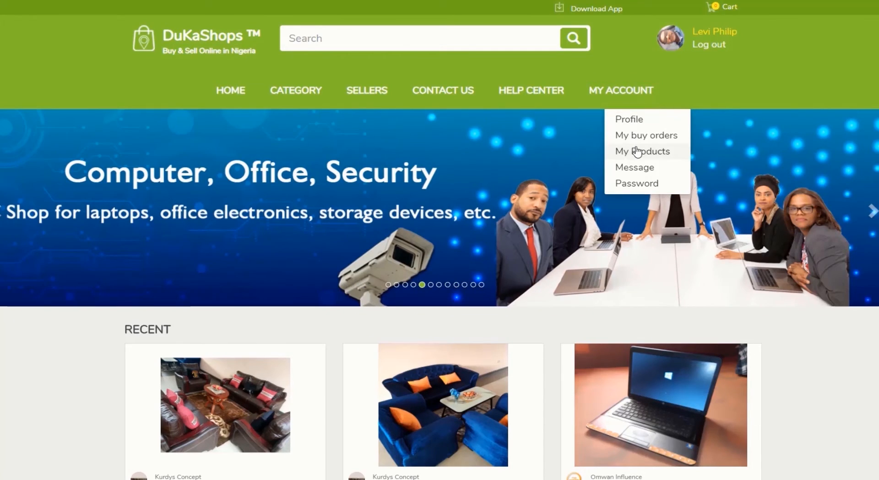
left_click(637, 151)
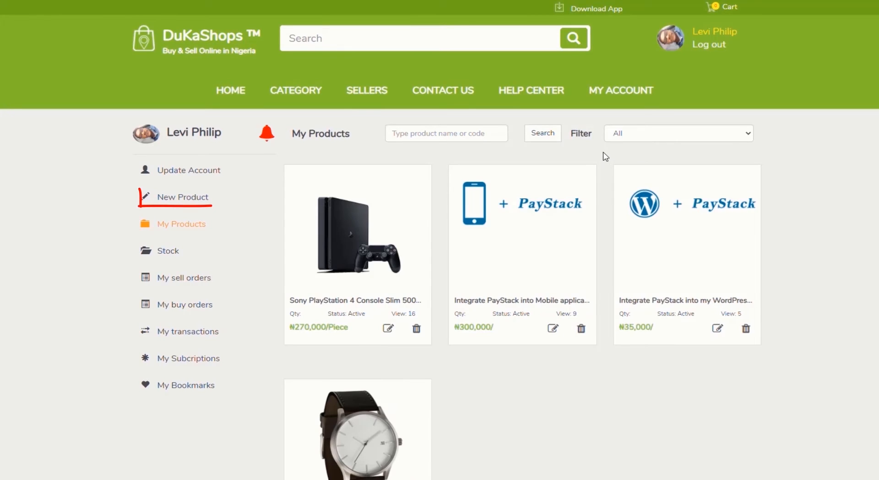
left_click(196, 199)
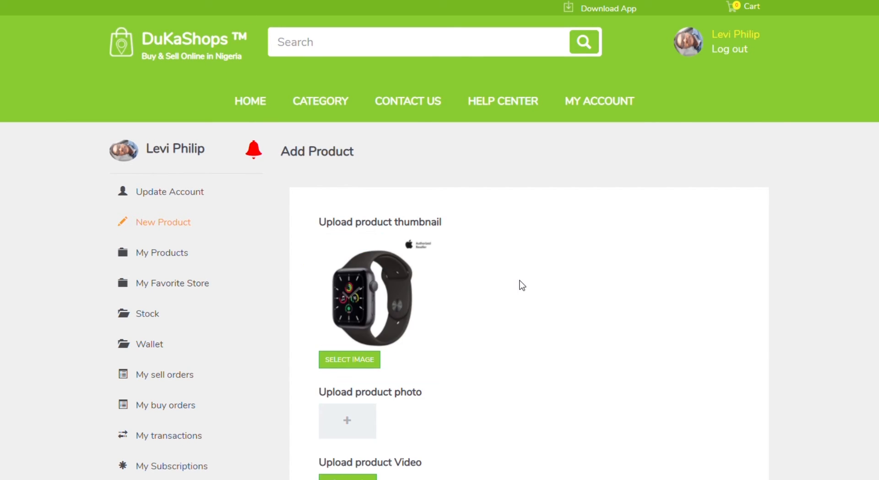
Scroll past the uploaded Apple Watch thumbnail and photos to the Product Name field.
scroll(477, 292, "down", 3)
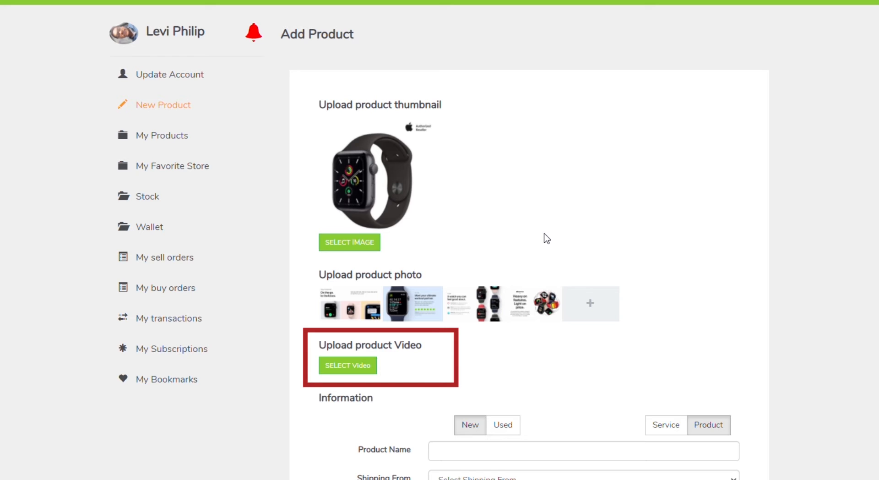
scroll(547, 238, "down", 4)
left_click(439, 276)
Paste the Apple Watch SE name, ship from Port Harcourt, Rivers, with 21-35 Days delivery.
type("Apple Watch SE (GPS, 44mm) - Space Grey Aluminium Case With Black Sport Band")
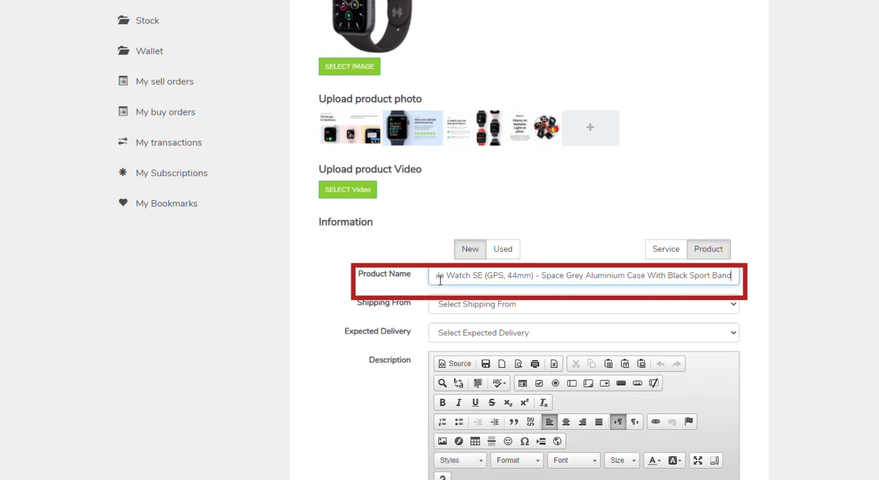
left_click(500, 304)
left_click(513, 148)
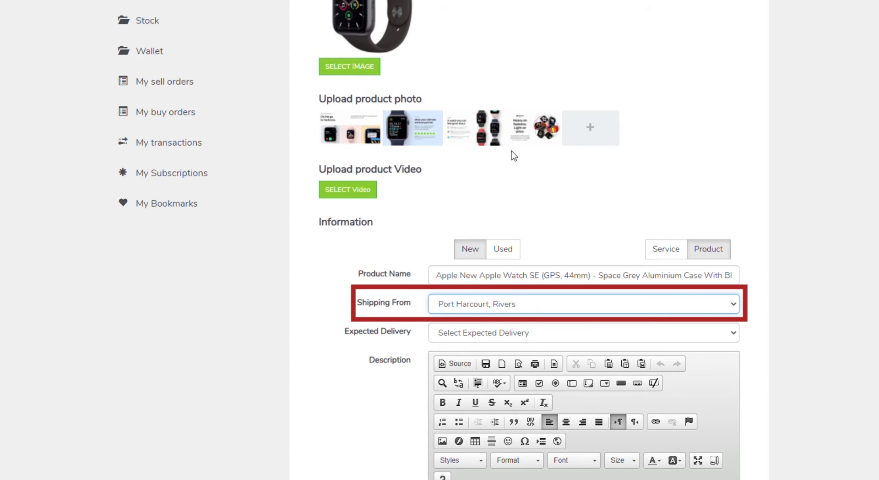
left_click(501, 335)
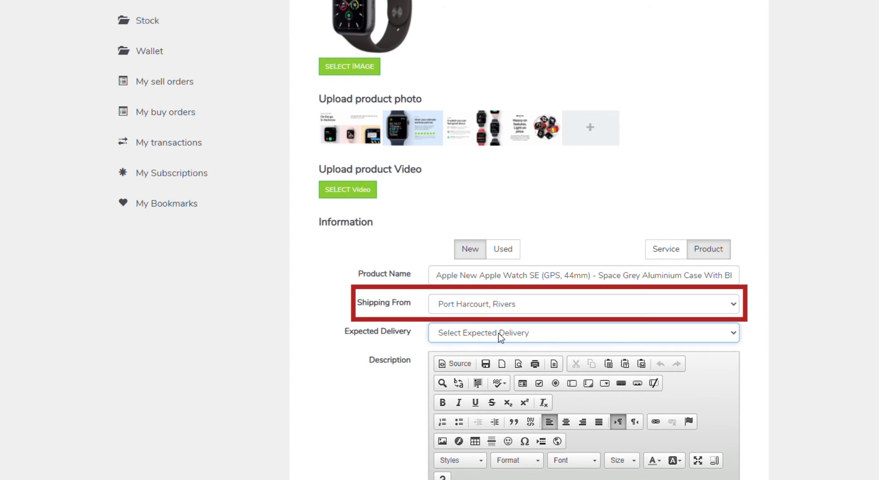
left_click(489, 473)
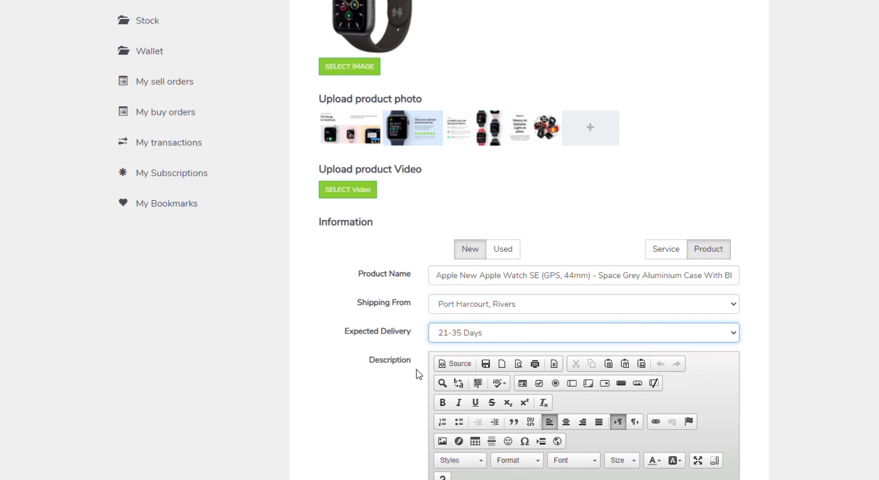
Enter a description with a bold product title followed by the watch feature list.
scroll(395, 367, "down", 2)
scroll(397, 367, "down", 1)
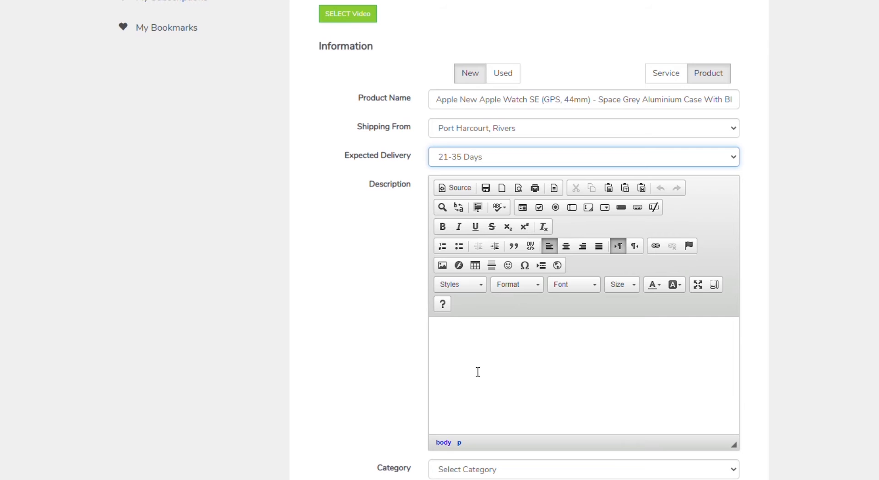
left_click(472, 335)
type("Apple New Apple Watch SE (GPS, 44mm) - Space Grey Aluminium Case With Black Sport Band")
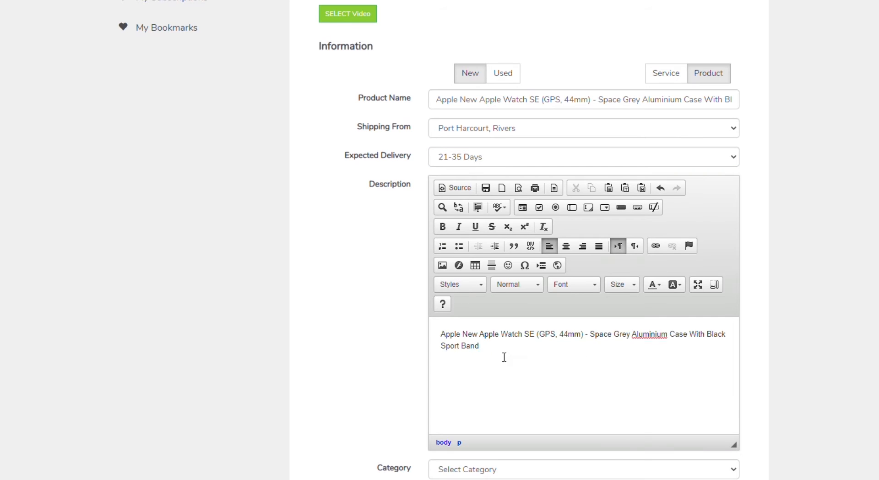
left_click_drag(504, 359, 441, 334)
left_click(443, 227)
left_click(506, 347)
key("Return")
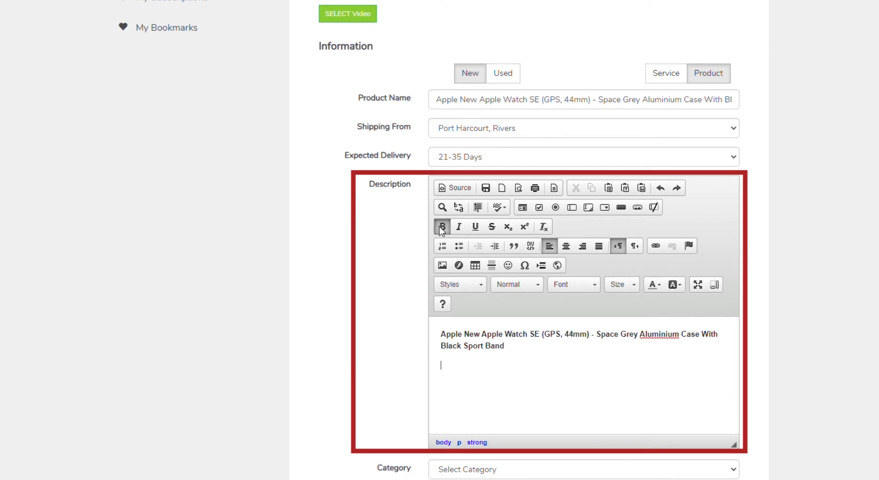
left_click(442, 227)
key("ctrl+v")
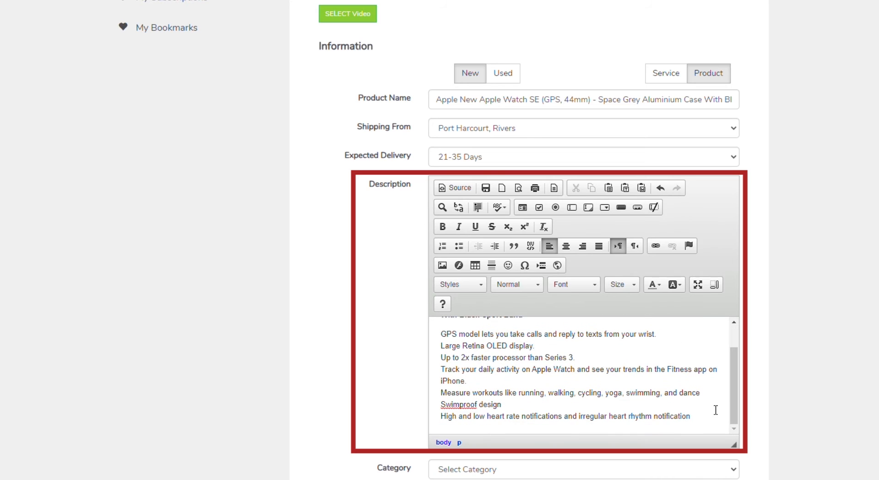
scroll(587, 418, "down", 3)
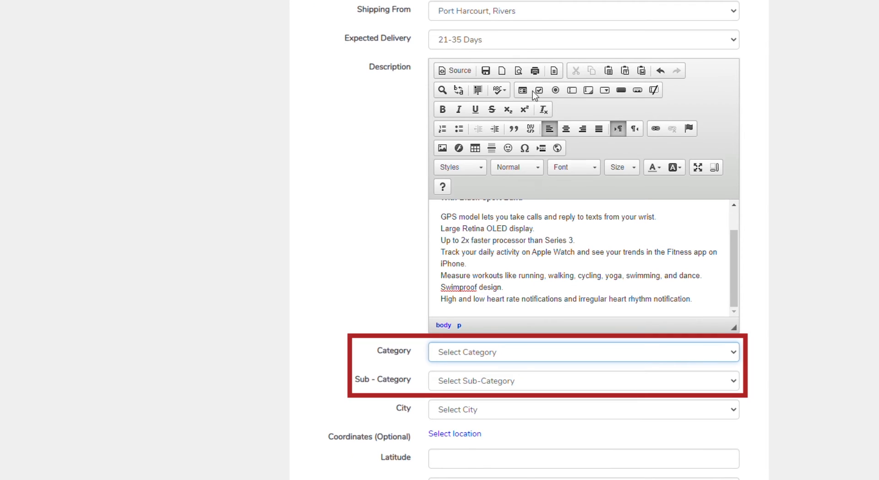
File the listing under Consumer Electronics › Smart Electronics and tick colour Grey.
left_click(524, 35)
left_click(470, 379)
left_click(497, 398)
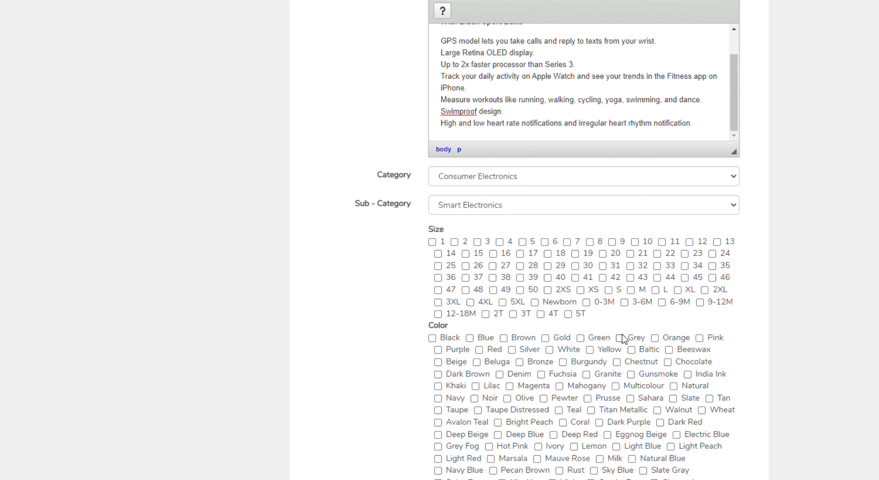
left_click(621, 338)
scroll(411, 319, "down", 4)
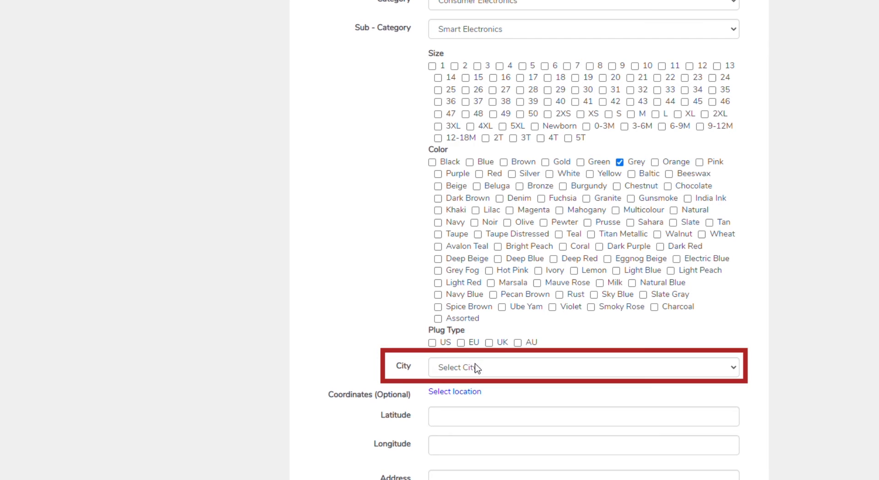
Set the city to Port Harcourt, Rivers.
left_click(478, 368)
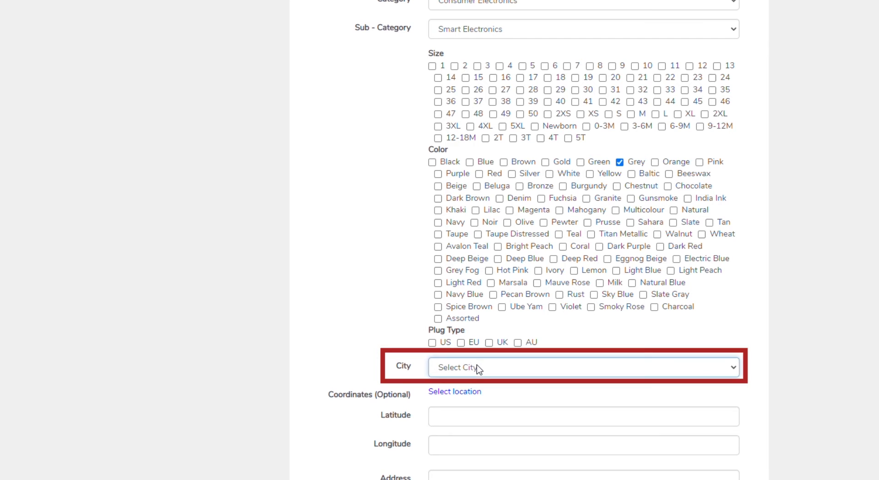
left_click(494, 249)
scroll(411, 307, "down", 4)
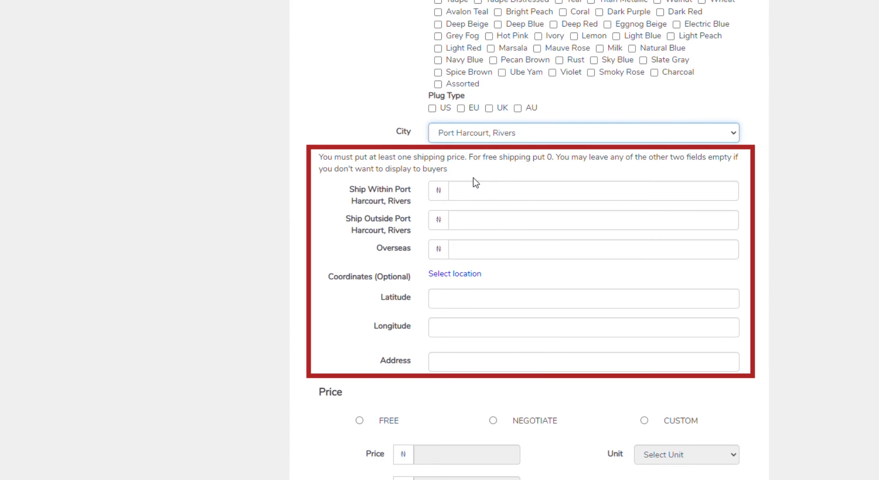
Set shipping to ₦500 within and ₦2000 outside Port Harcourt.
left_click(500, 196)
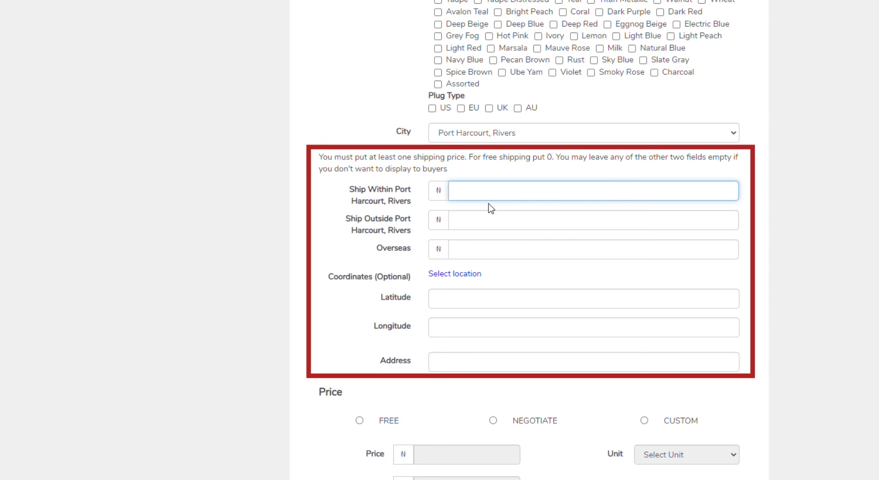
type("500")
left_click(486, 226)
type("2000")
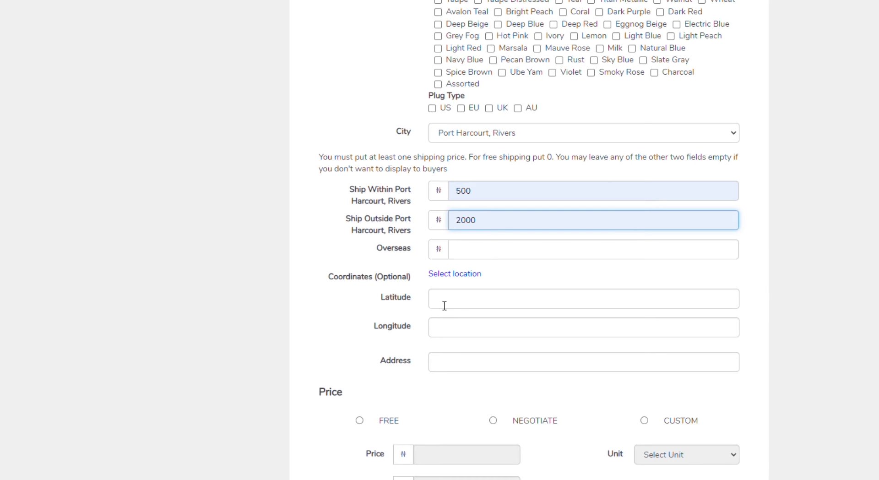
left_click(463, 303)
type("4.8405861")
left_click(482, 328)
type("6.9976119")
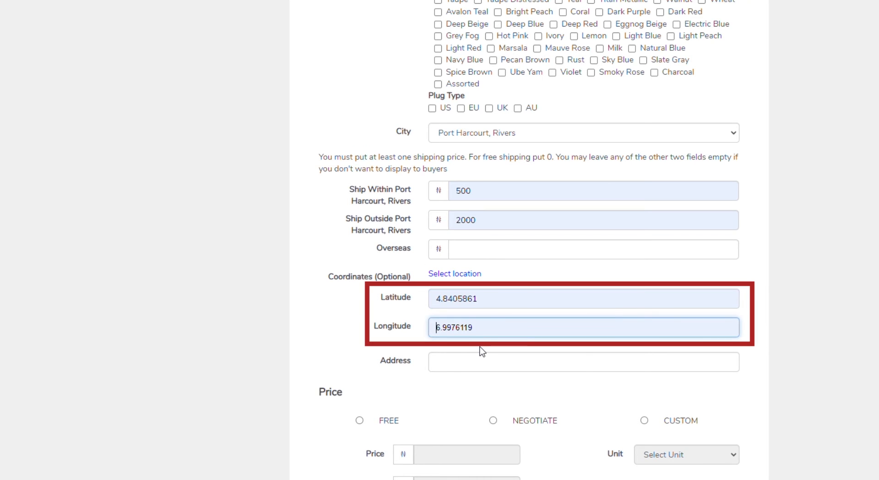
left_click(485, 362)
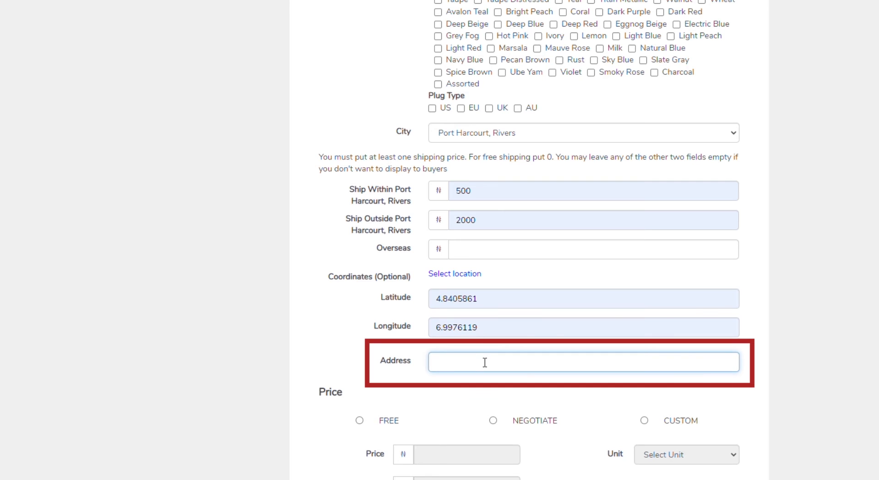
left_click(394, 380)
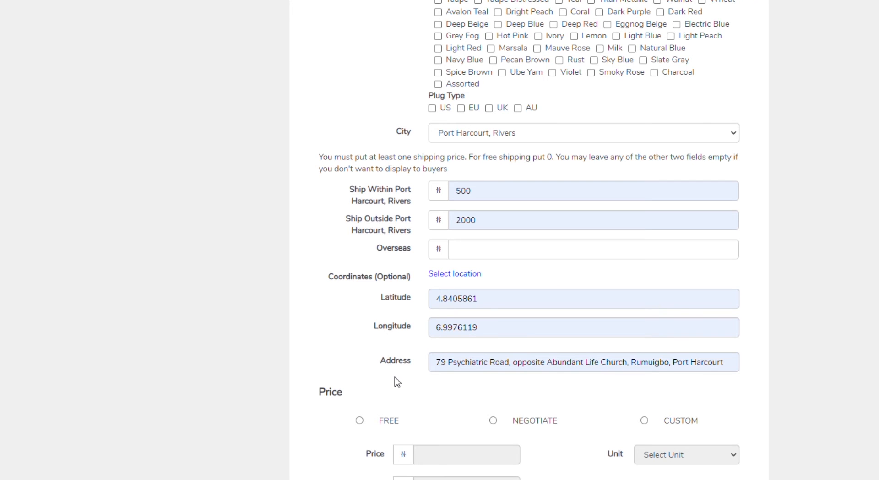
scroll(398, 382, "down", 1)
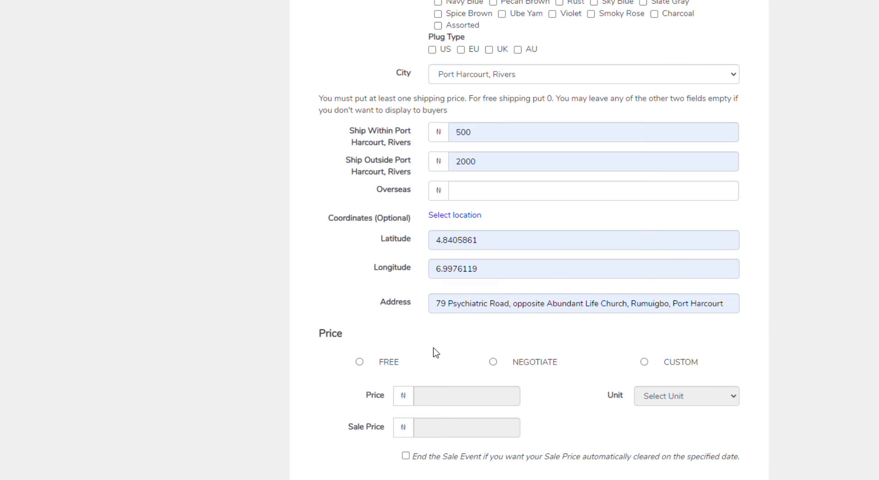
Set a custom price of 350000 with a 310000 sale price, per Piece.
left_click(500, 396)
type("350")
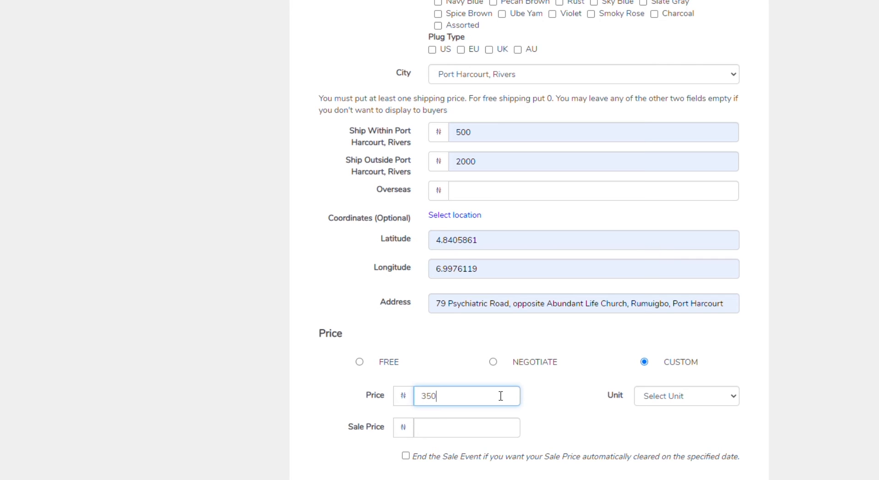
type("000")
left_click(493, 430)
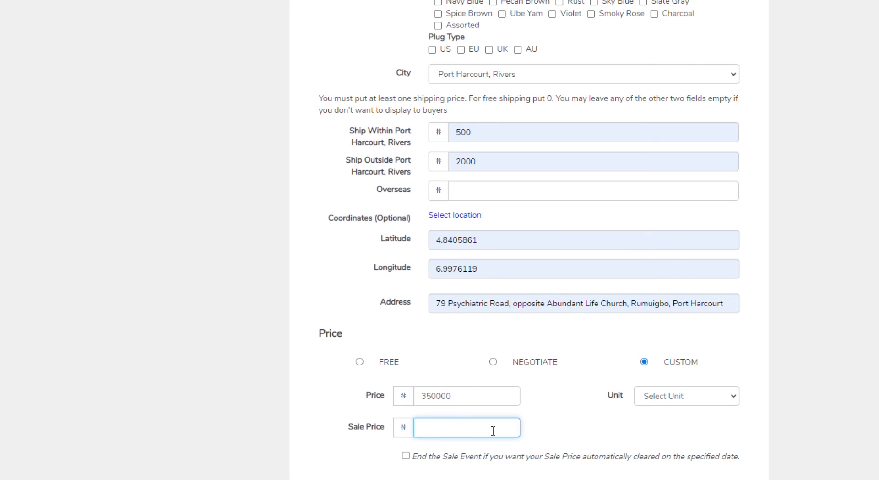
type("310000")
left_click(673, 401)
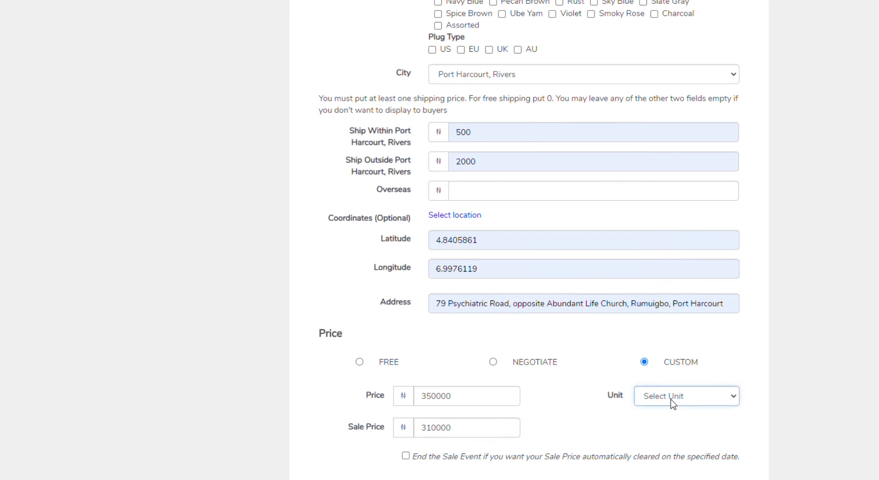
left_click(683, 178)
Try a 02282021 sale end date, then remove it and turn on inventory tracking.
scroll(568, 395, "down", 1)
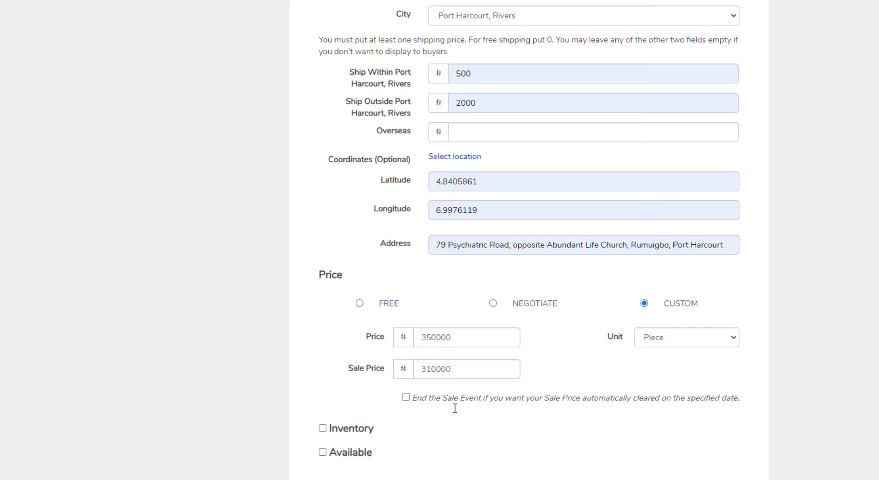
left_click(406, 397)
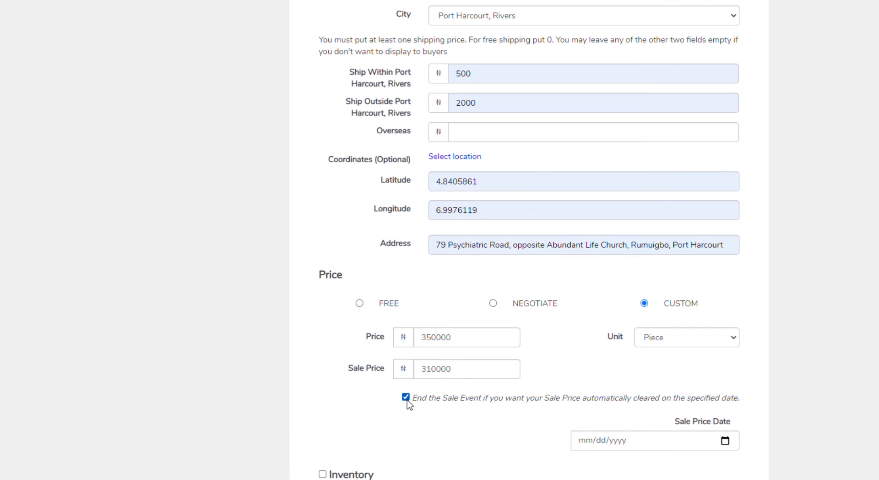
left_click(725, 439)
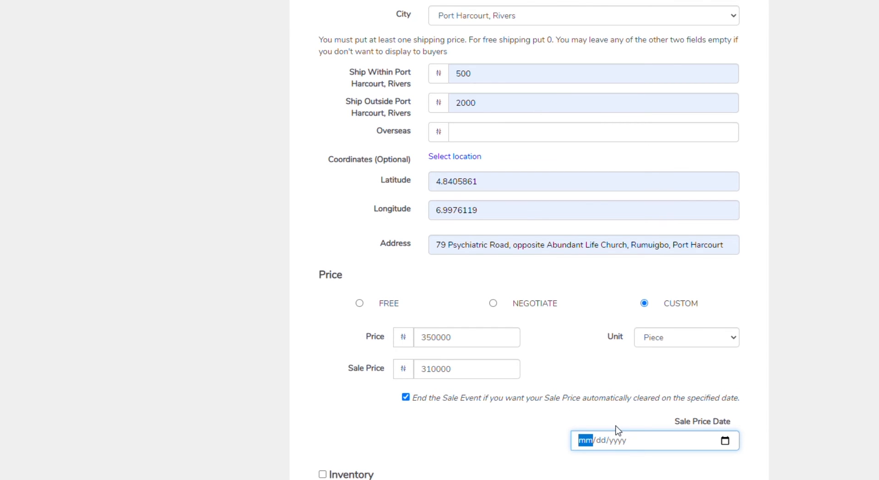
type("02282021")
left_click(535, 436)
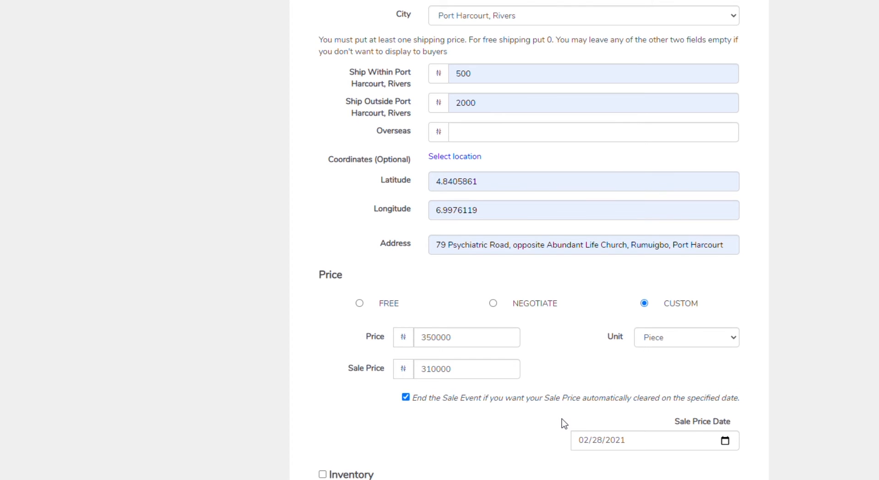
left_click(407, 399)
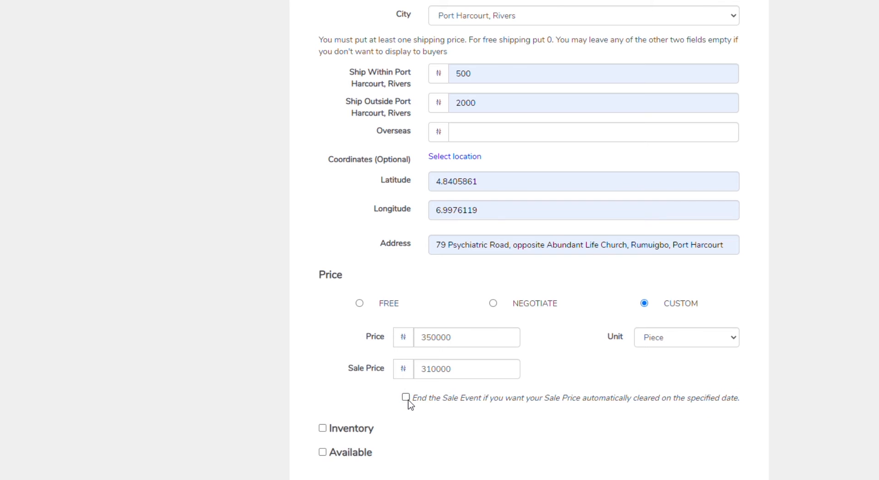
left_click(322, 428)
scroll(373, 414, "down", 3)
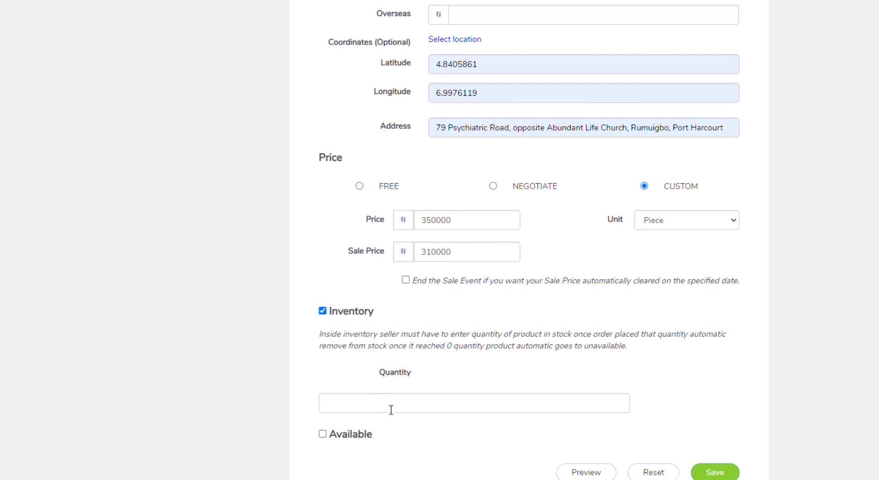
Set stock quantity to 5, mark it Available, and save the listing.
left_click(391, 410)
left_click(365, 427)
left_click(415, 420)
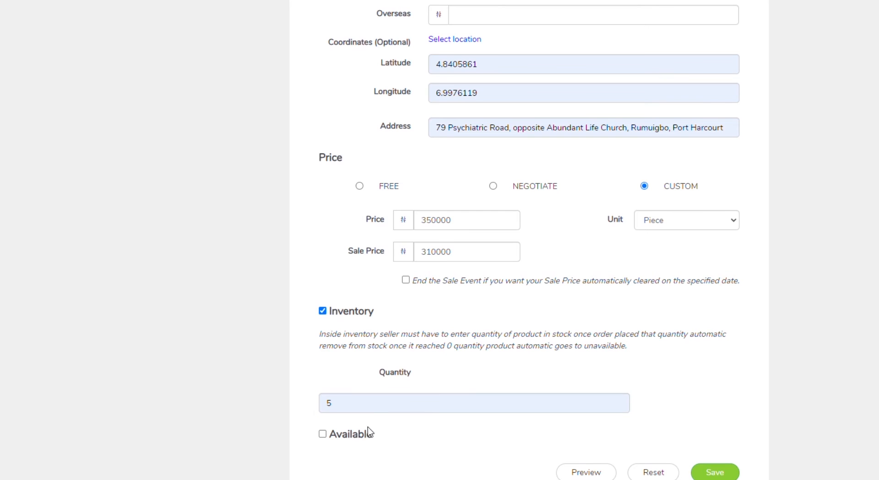
left_click(323, 433)
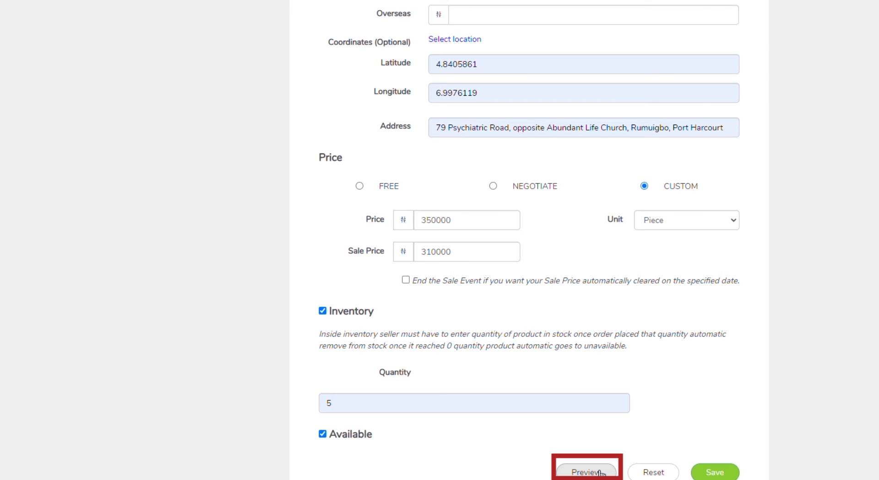
left_click(721, 473)
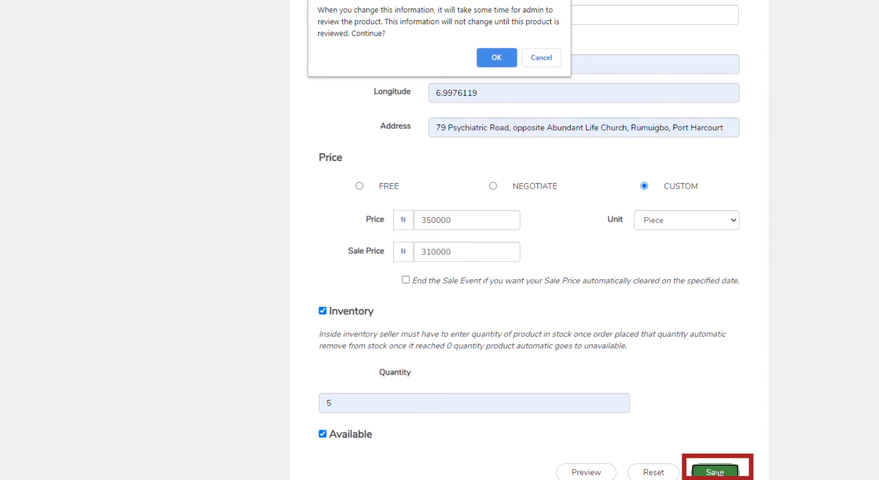
Accept the admin-review notice and subscribe to the 180 Days - ₦300 plan via Paystack.
left_click(497, 59)
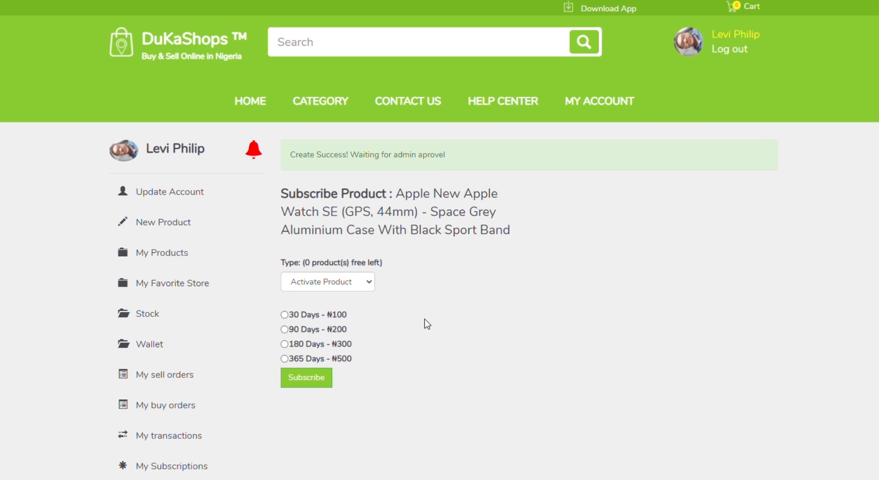
left_click(284, 344)
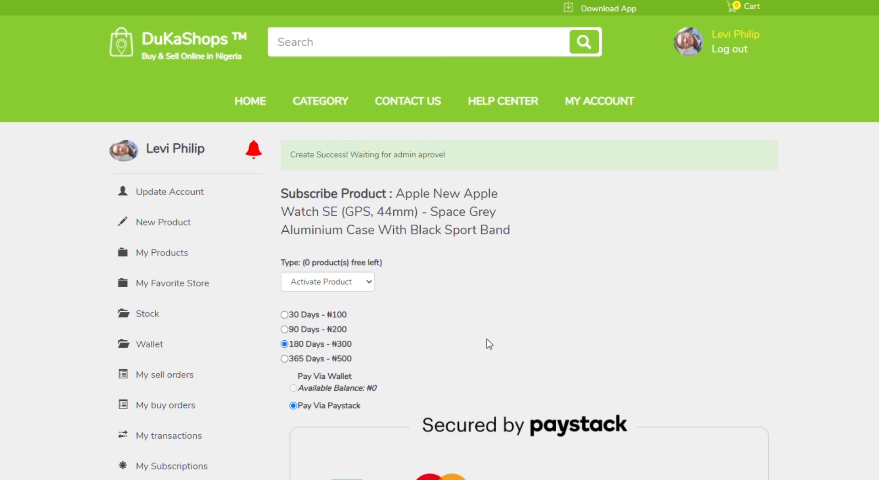
scroll(500, 294, "down", 1)
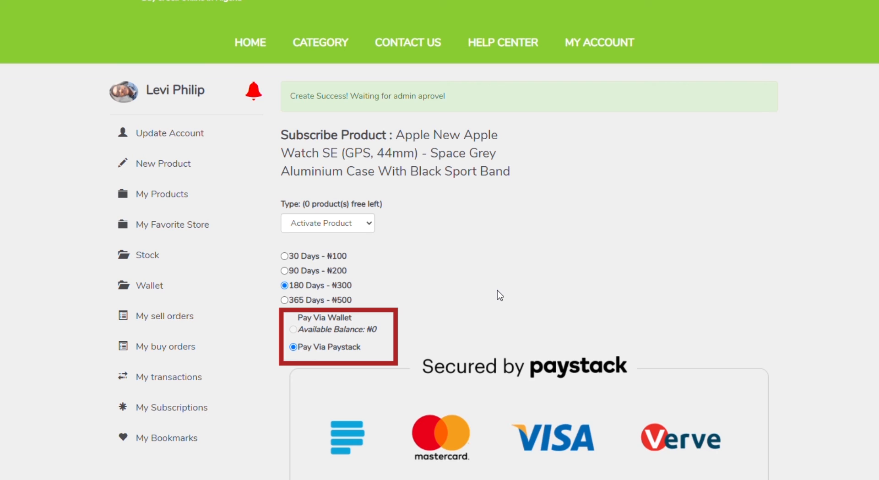
scroll(469, 345, "down", 1)
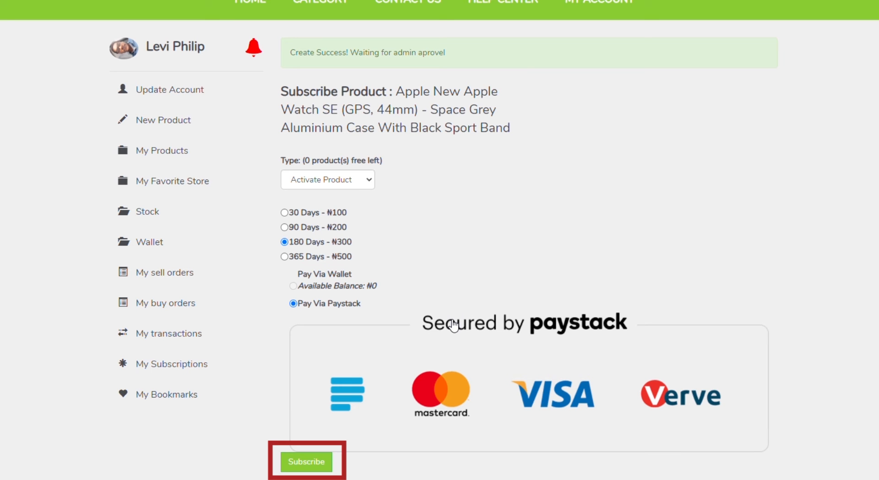
left_click(311, 462)
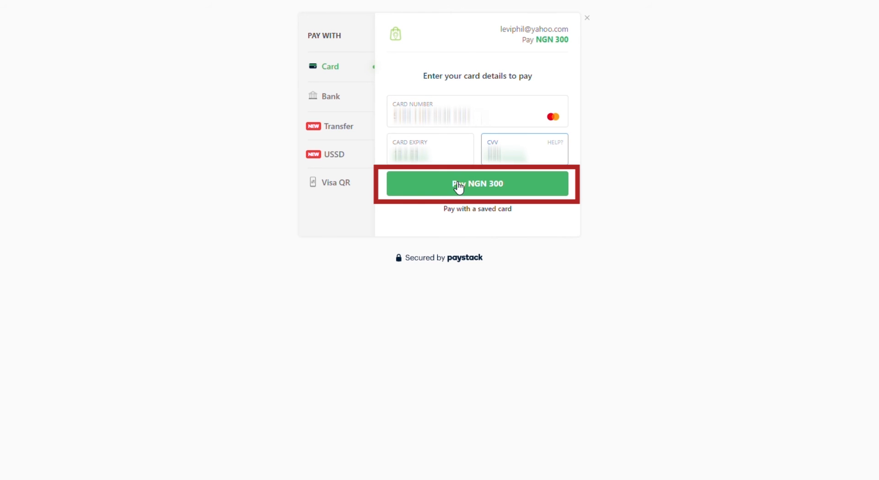
Pay NGN 300 by card and start the bank authentication.
left_click(458, 186)
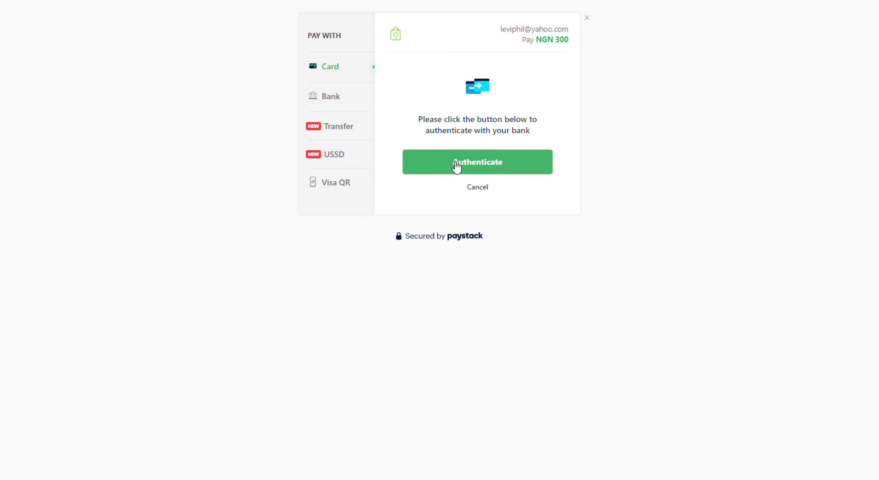
left_click(456, 168)
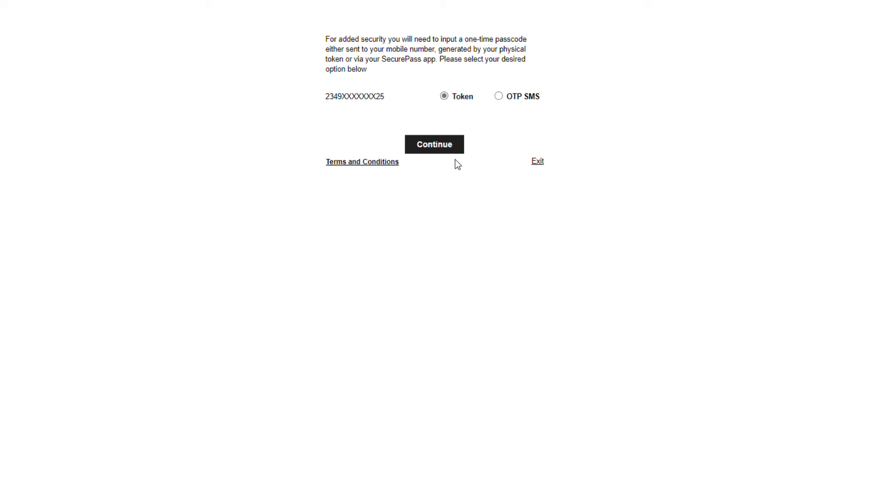
Get the one-time passcode by SMS and submit the received code.
left_click(501, 97)
left_click(449, 148)
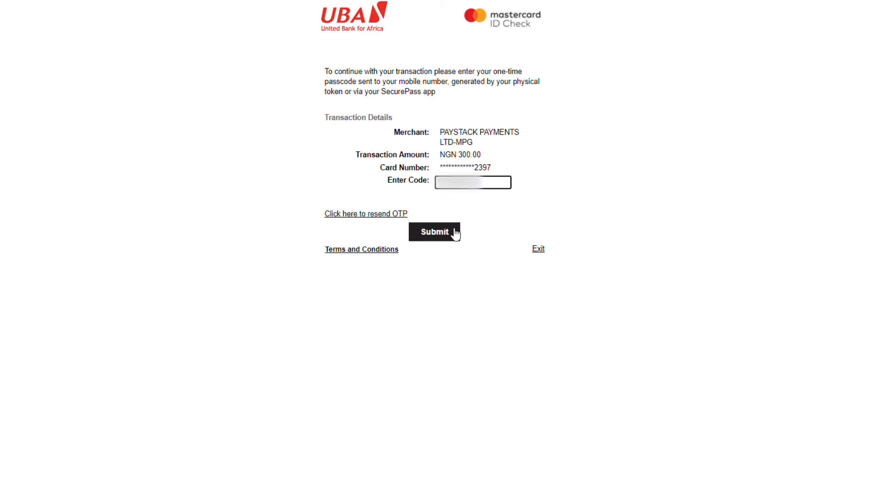
left_click(455, 233)
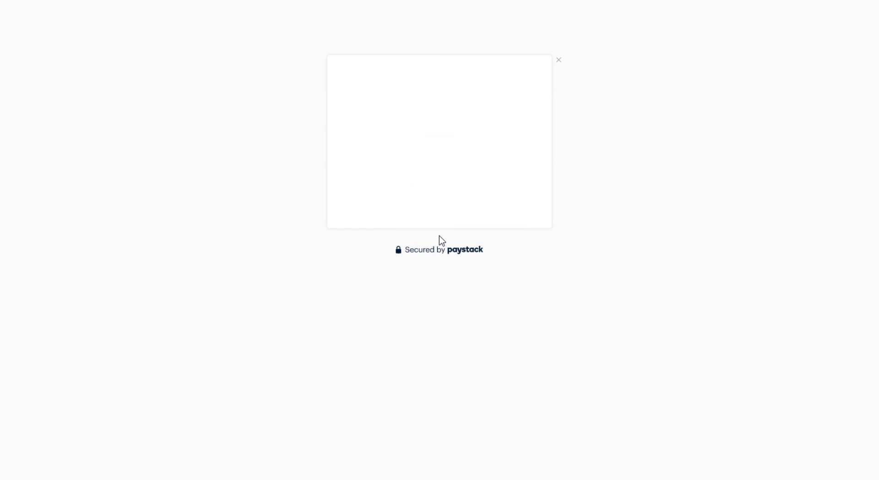